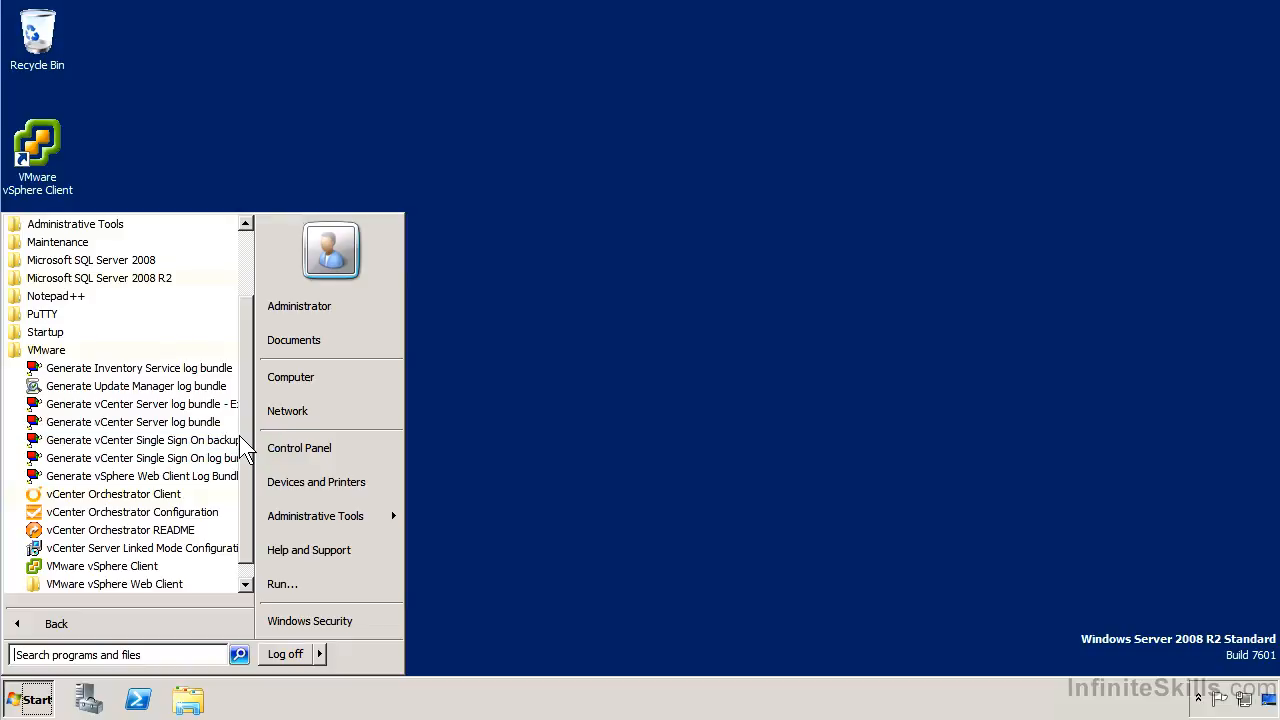
Launch vSphere Client and log in to 10.82.1.175 using Windows session credentials
{"action": "scroll", "coordinate": [243, 487], "scroll_direction": "down", "scroll_amount": 1}
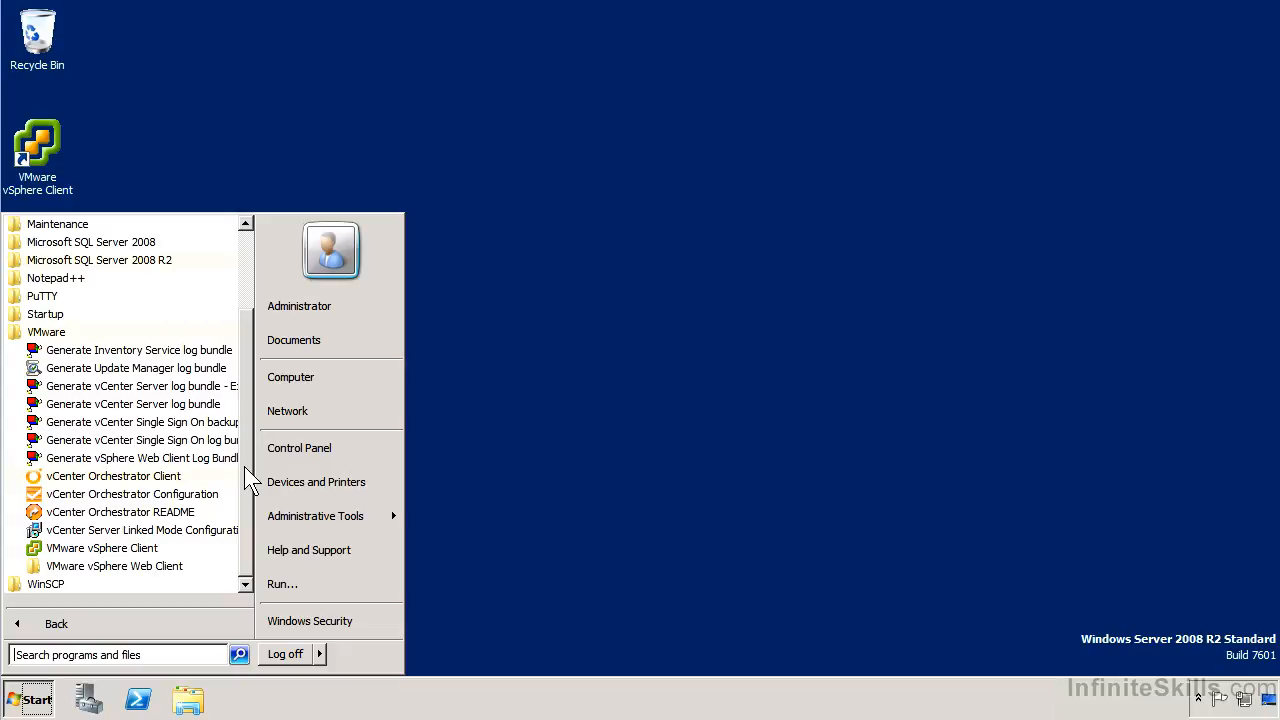
{"action": "left_click", "coordinate": [139, 556]}
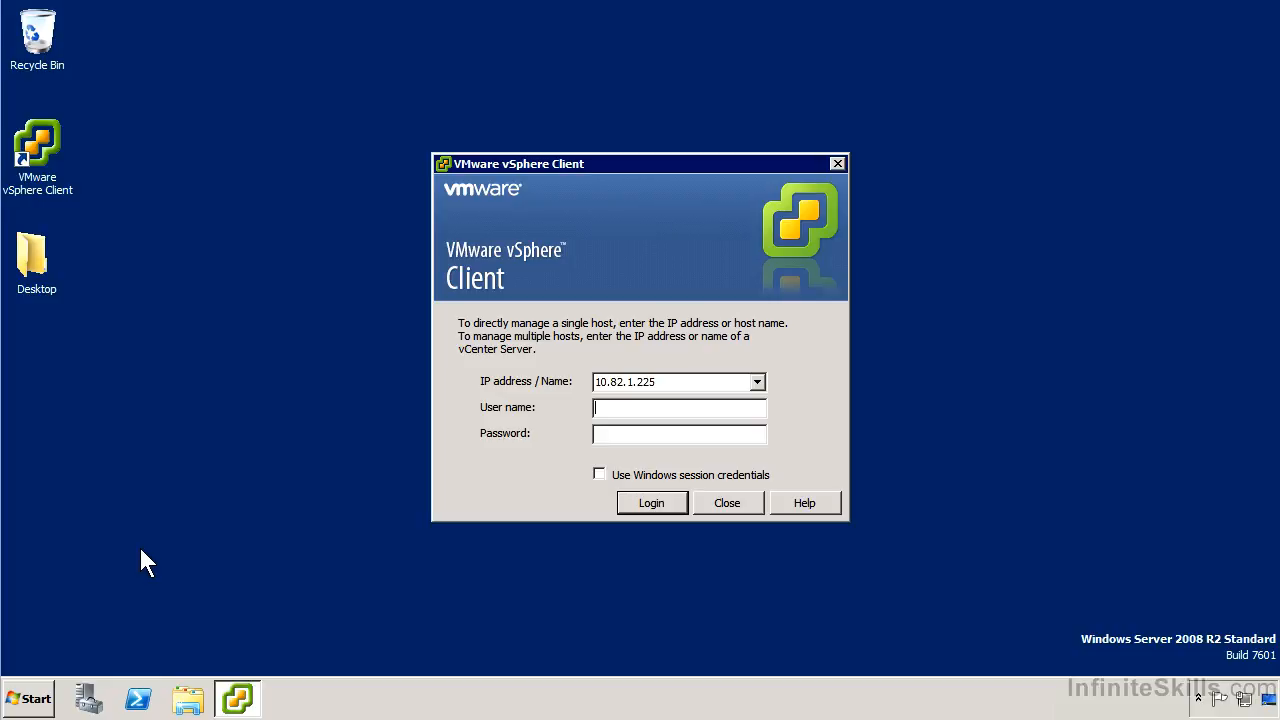
{"action": "double_click", "coordinate": [640, 381]}
{"action": "type", "text": "10.82.1.175"}
{"action": "type", "text": "a"}
{"action": "type", "text": "dministrator"}
{"action": "left_click", "coordinate": [660, 477]}
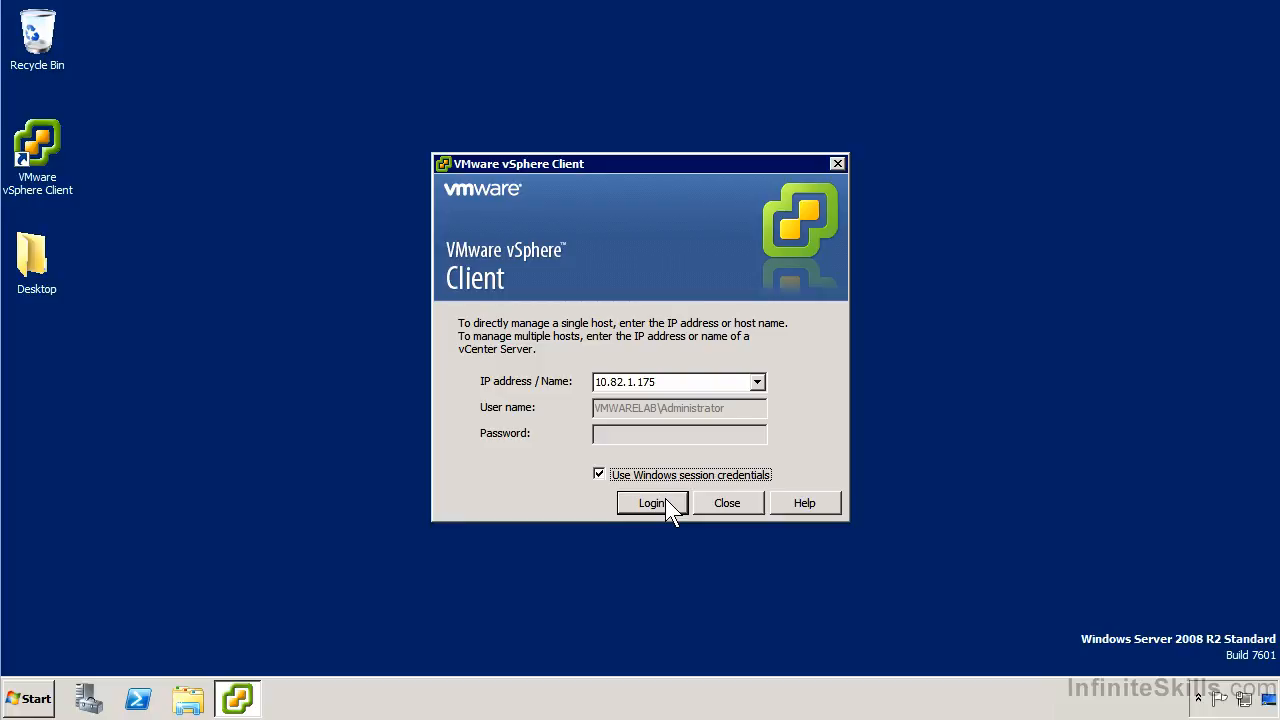
{"action": "left_click", "coordinate": [664, 498]}
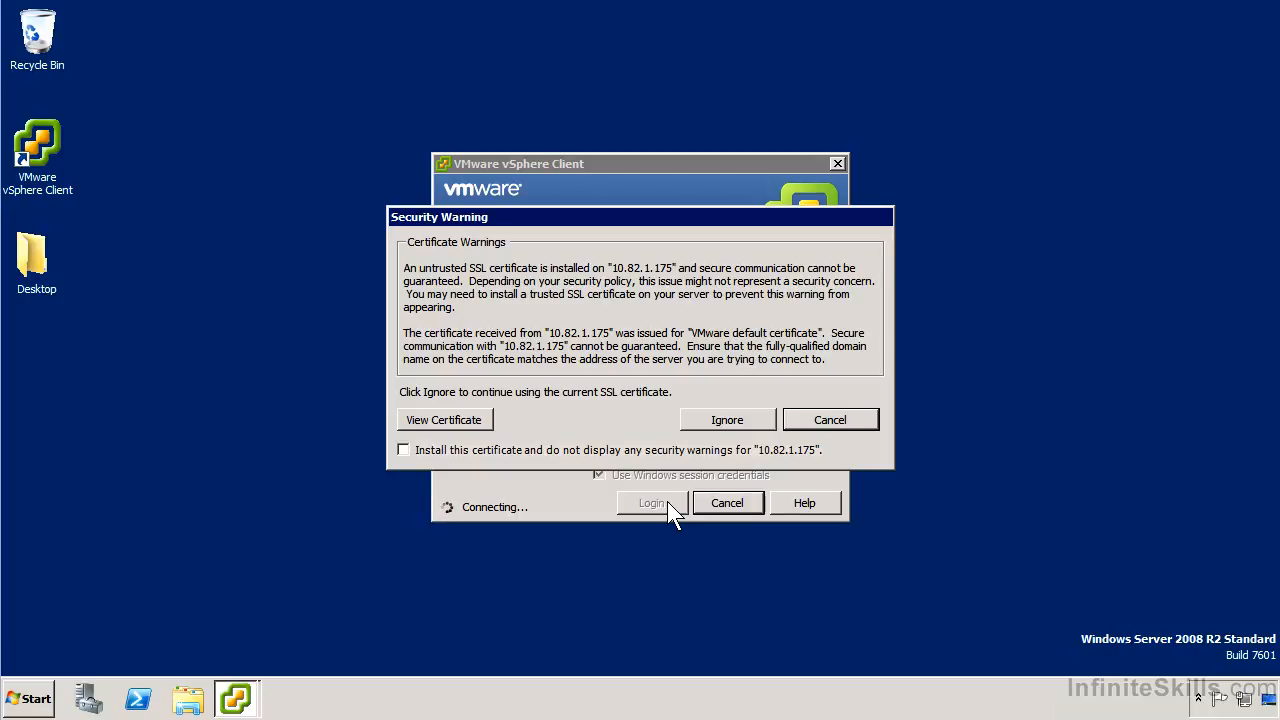
Install the server's certificate and ignore the security warning to connect to vc-01.vmwarelab.local
{"action": "left_click", "coordinate": [628, 451]}
{"action": "left_click", "coordinate": [727, 420]}
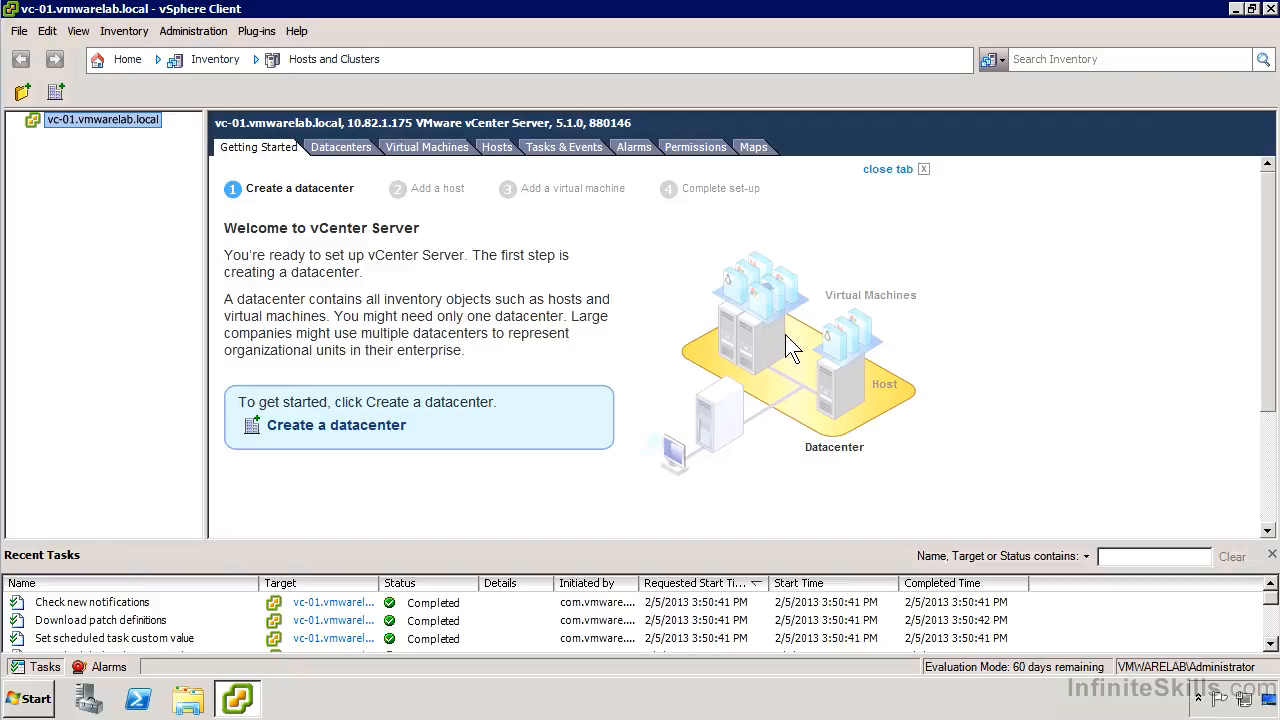
Close the Getting Started tab and return to the vSphere Home page
{"action": "left_click", "coordinate": [880, 174]}
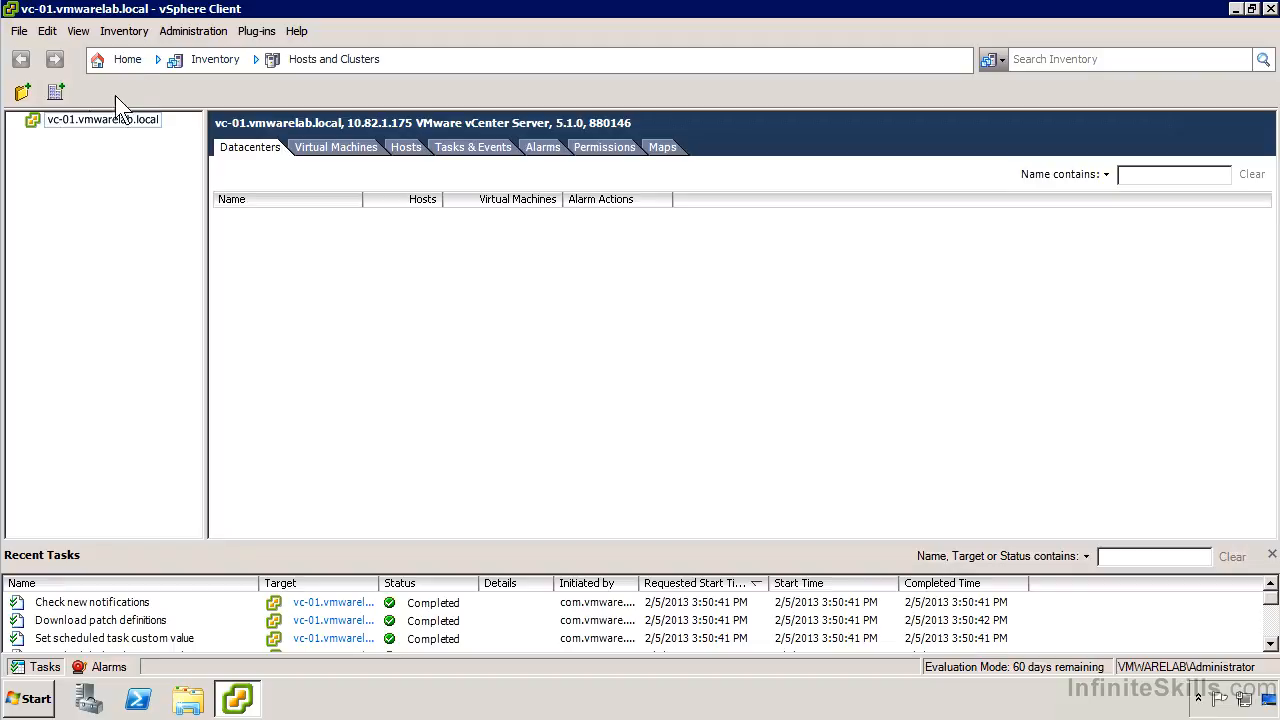
{"action": "left_click", "coordinate": [125, 60]}
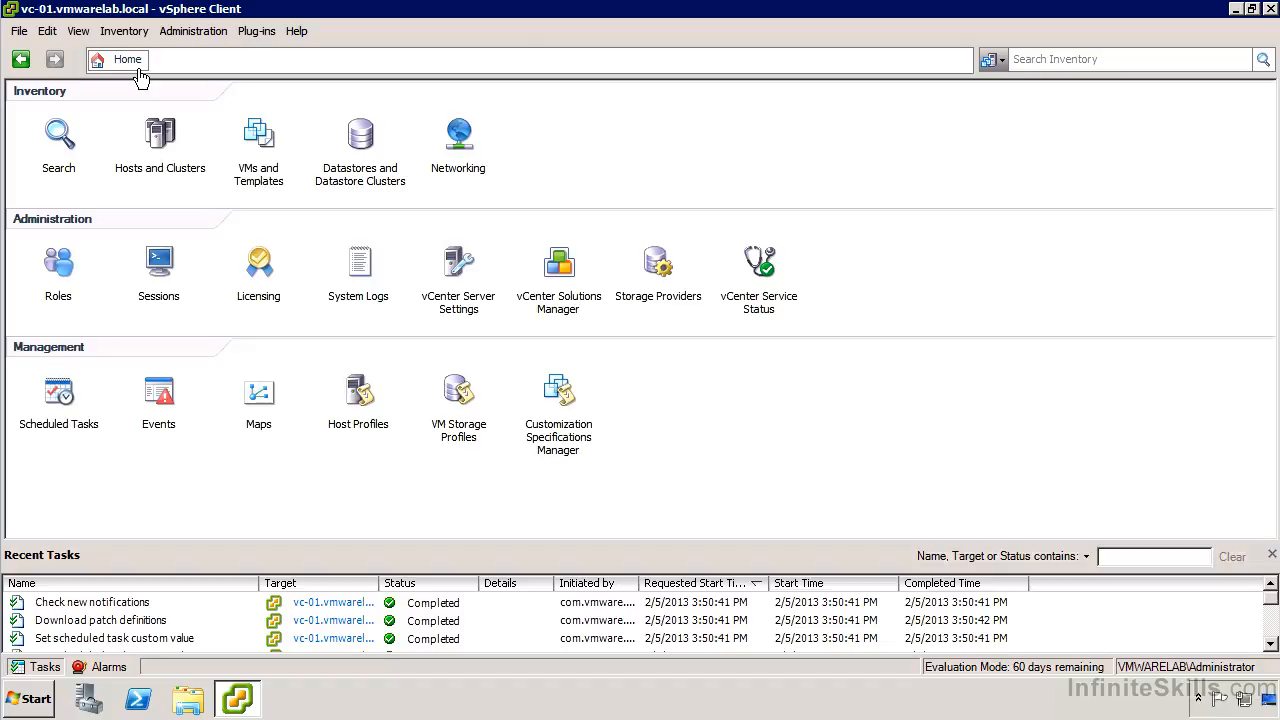
Look through the Inventory and View menus, then go to Hosts and Clusters
{"action": "left_click", "coordinate": [122, 30]}
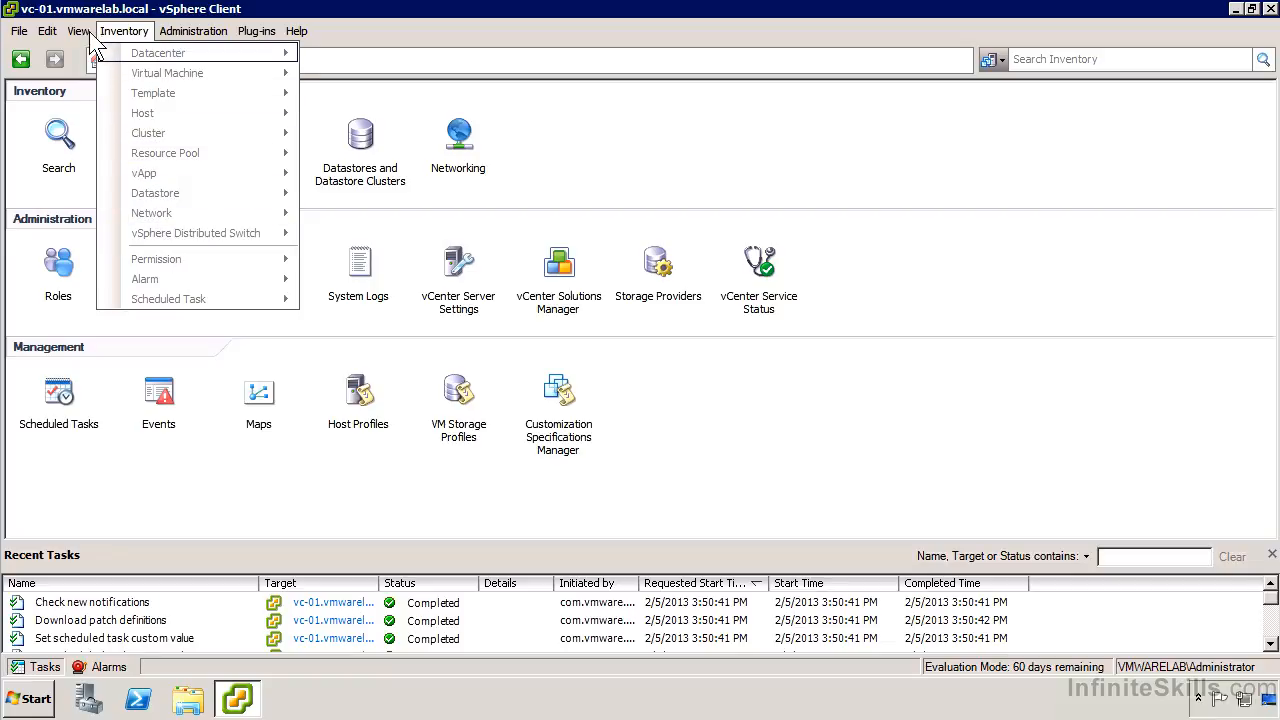
{"action": "mouse_move", "coordinate": [71, 33]}
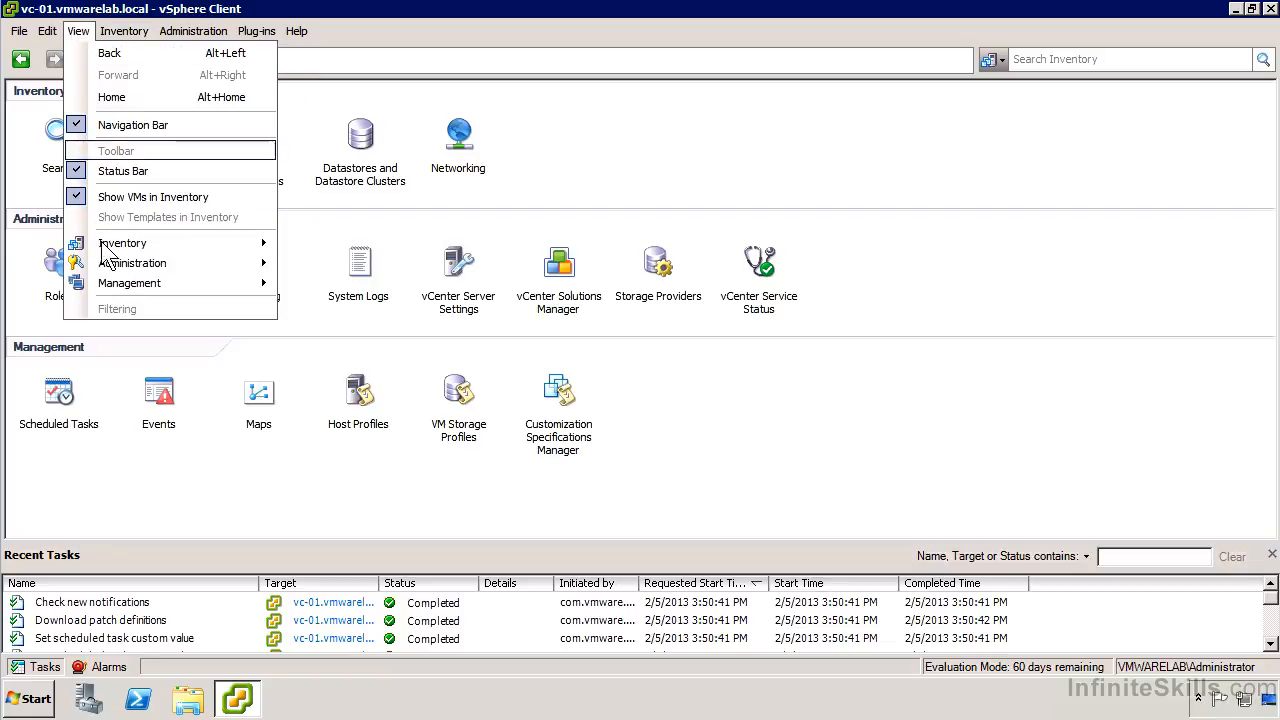
{"action": "mouse_move", "coordinate": [166, 245]}
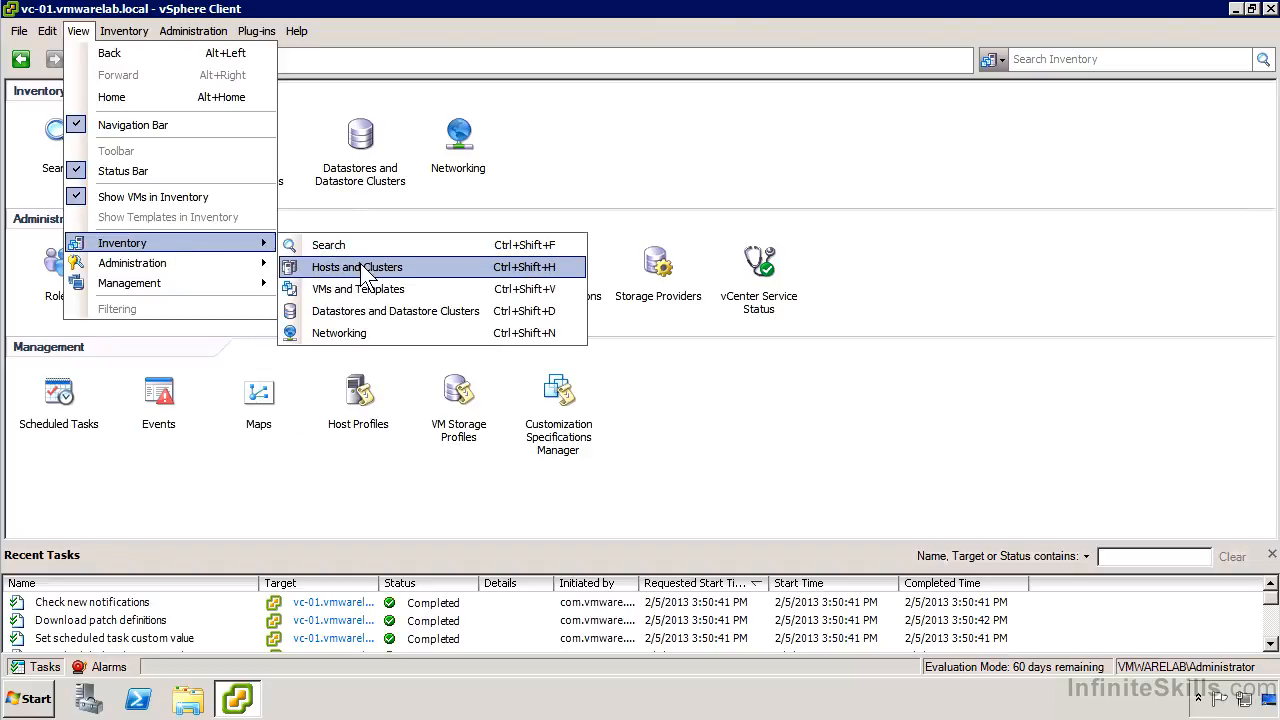
{"action": "left_click", "coordinate": [366, 213]}
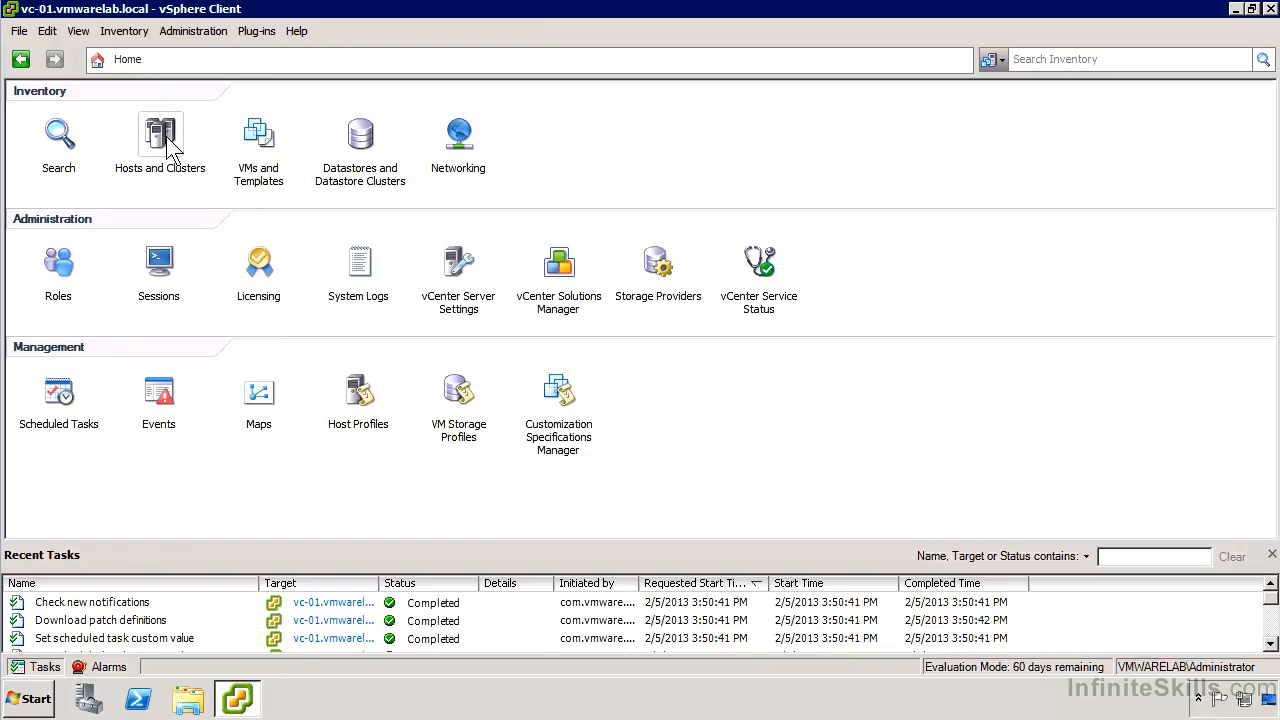
{"action": "left_click", "coordinate": [162, 140]}
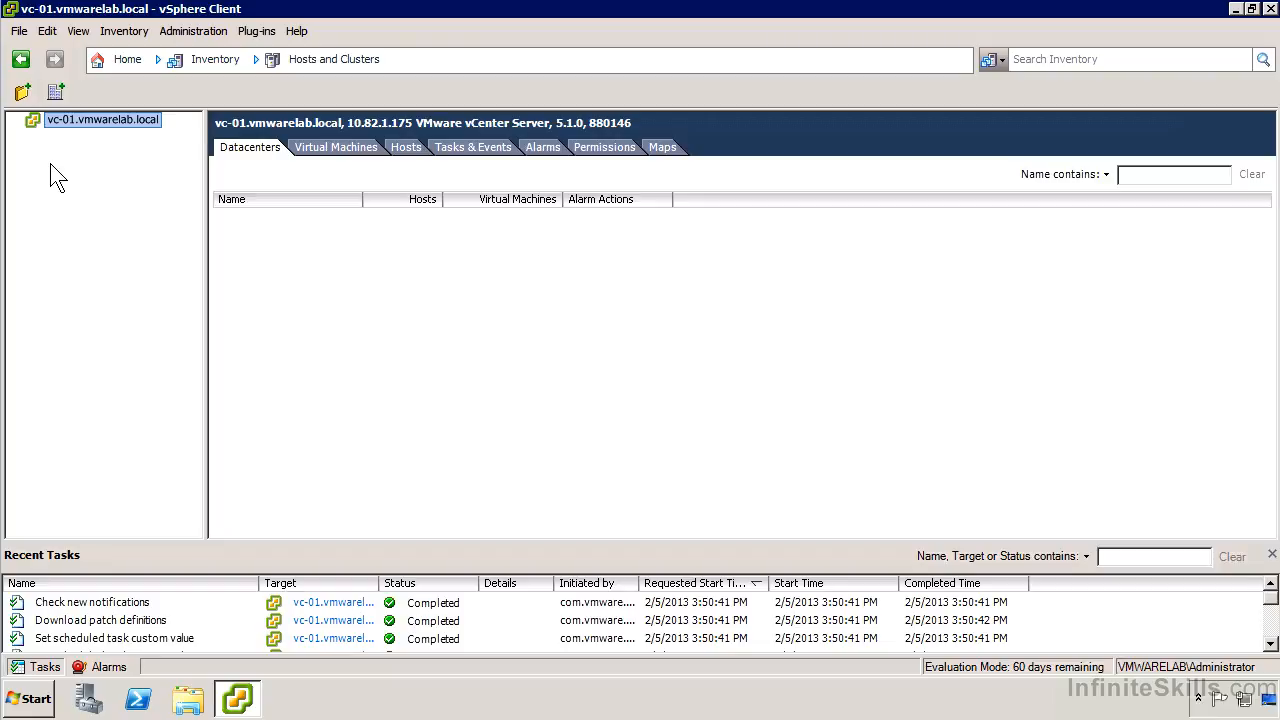
Create datacenter 'Lab Environment 1' under vc-01.vmwarelab.local and select it
{"action": "right_click", "coordinate": [98, 115]}
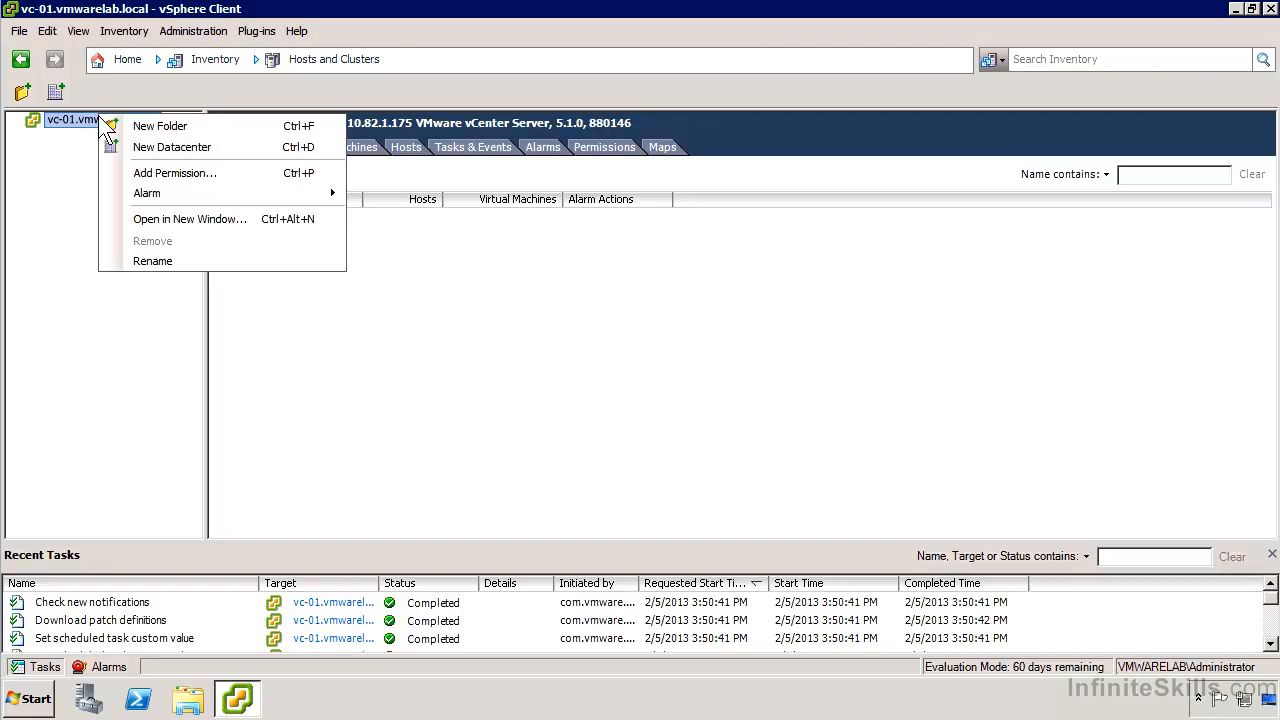
{"action": "left_click", "coordinate": [172, 150]}
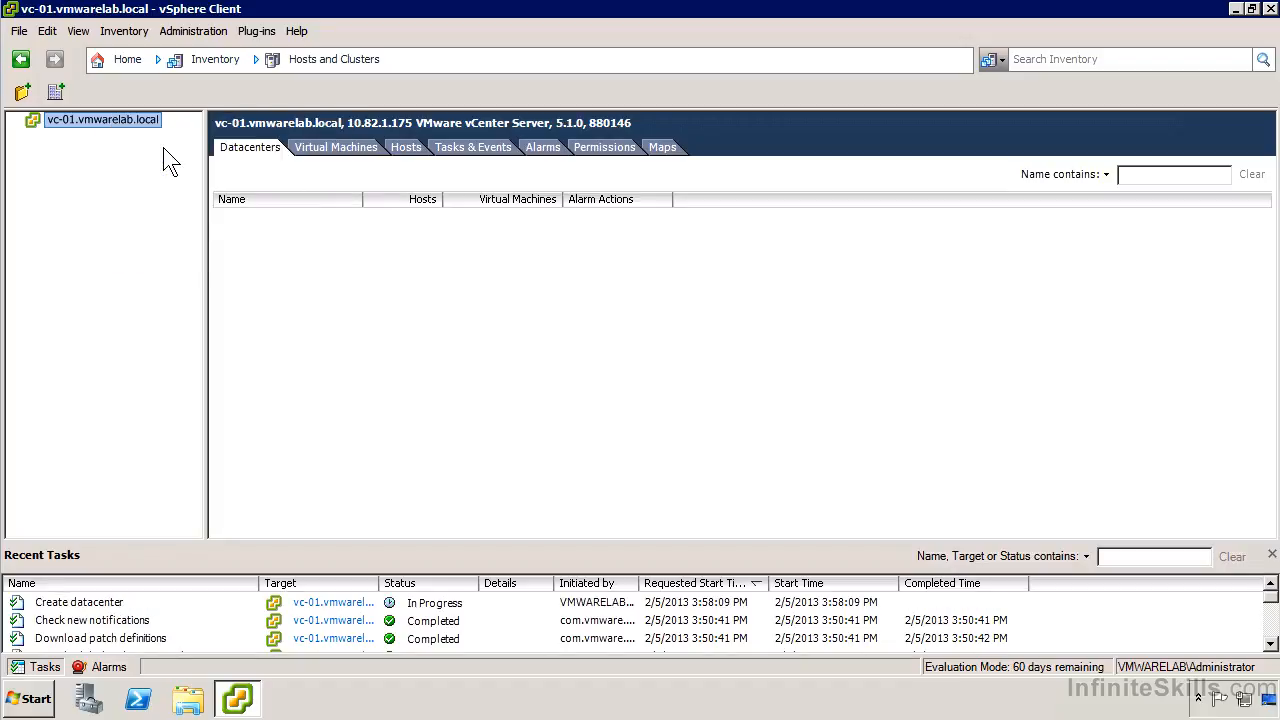
{"action": "type", "text": "Lab Environment 1"}
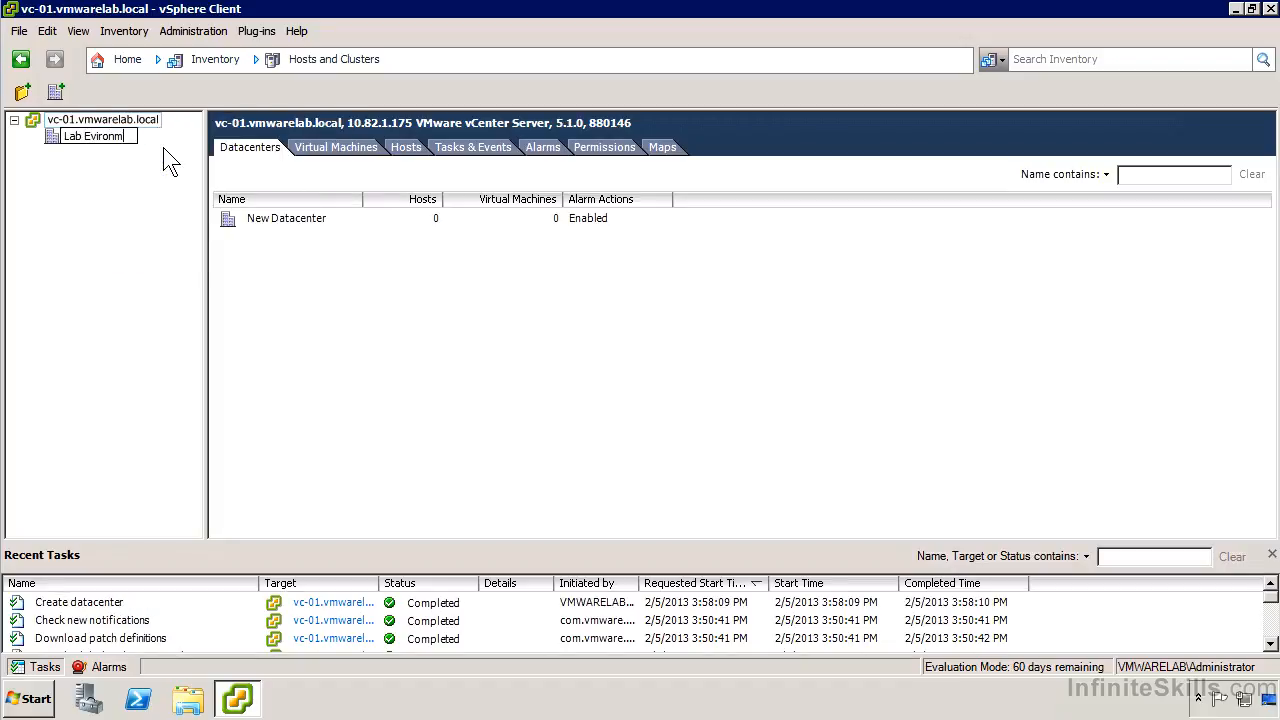
{"action": "key", "text": "Return"}
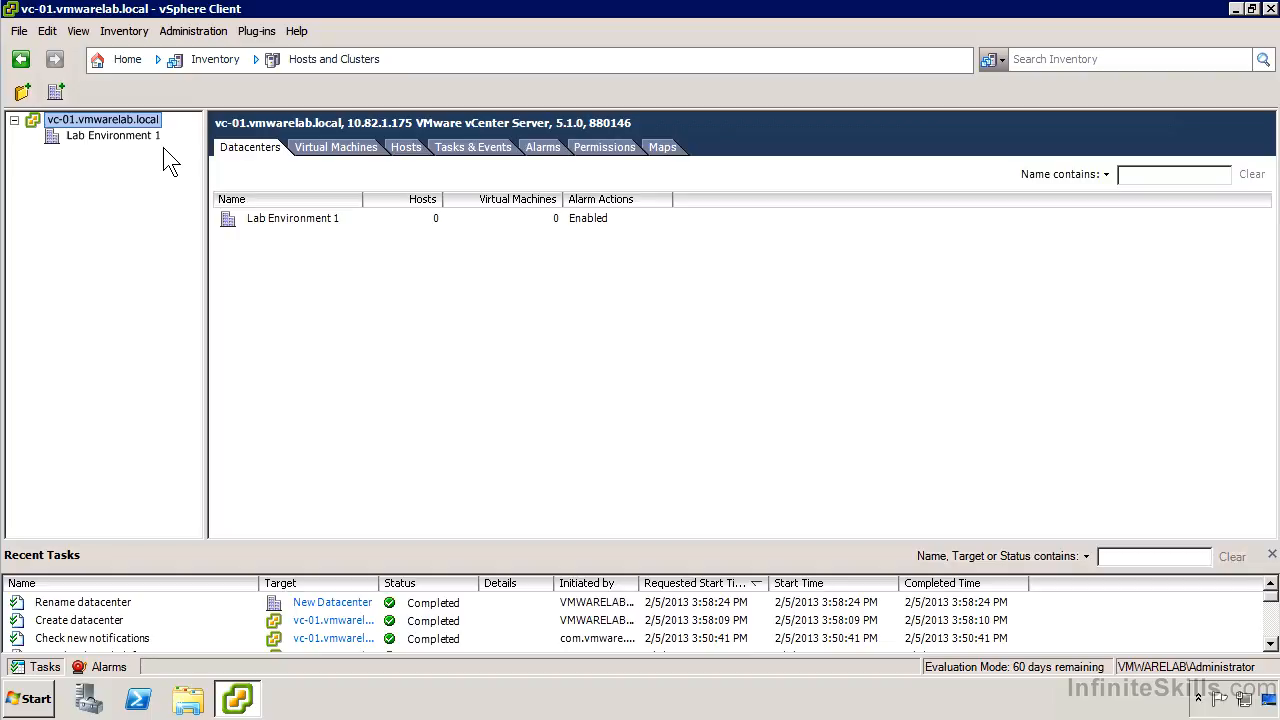
{"action": "left_click", "coordinate": [96, 137]}
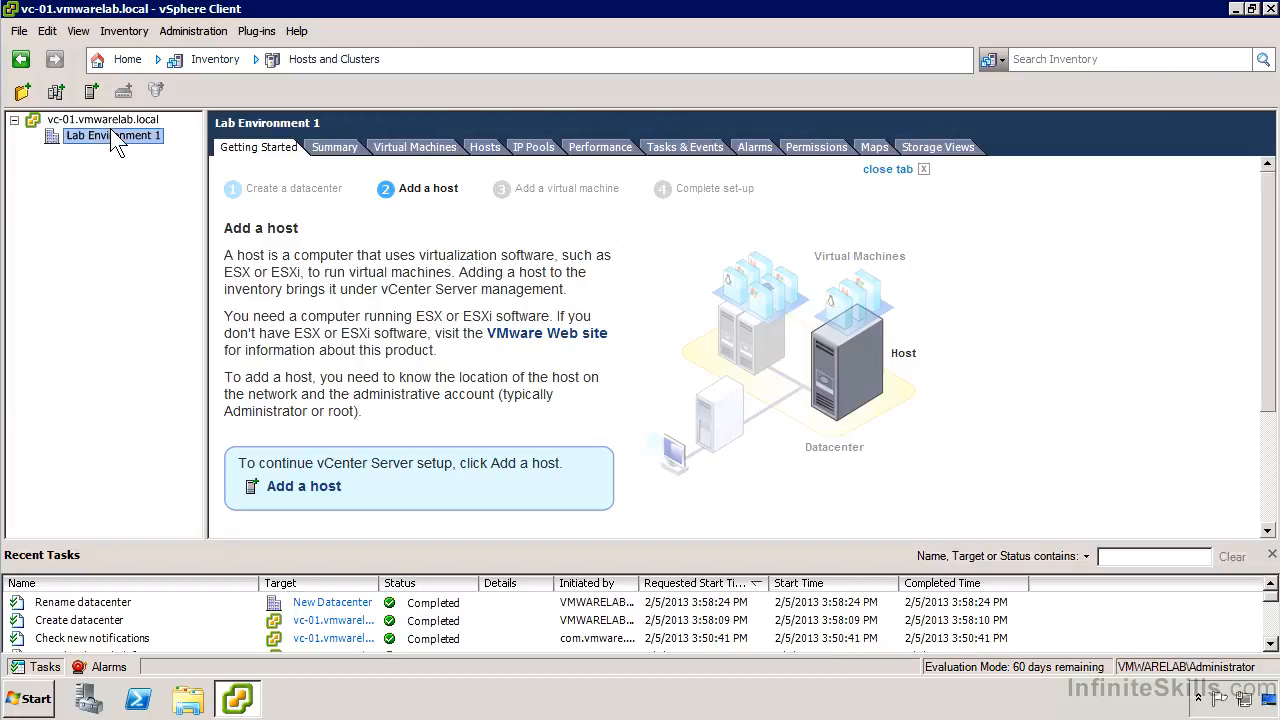
In the Add Host wizard for Lab Environment 1, enter host 10.82.1.151, user root and the password
{"action": "right_click", "coordinate": [111, 129]}
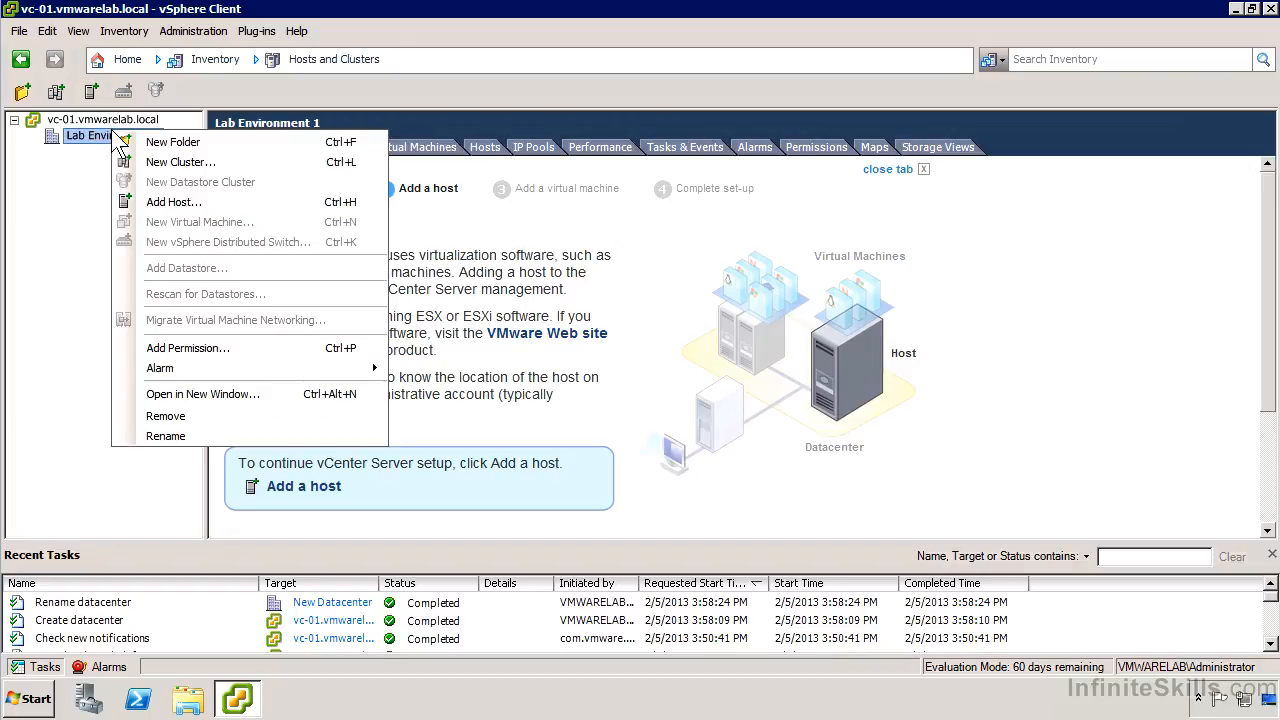
{"action": "left_click", "coordinate": [198, 204]}
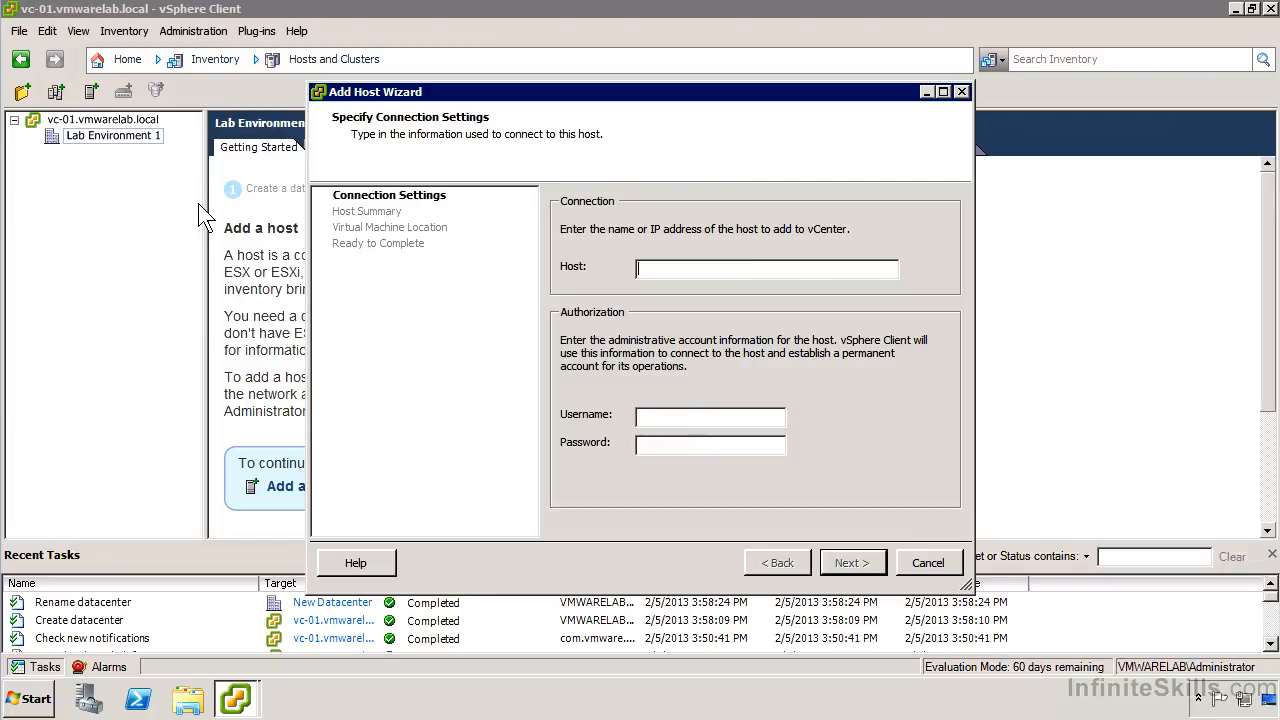
{"action": "type", "text": "10.82.1.151"}
{"action": "key", "text": "Tab"}
{"action": "type", "text": "root"}
{"action": "key", "text": "Tab"}
{"action": "type", "text": "********"}
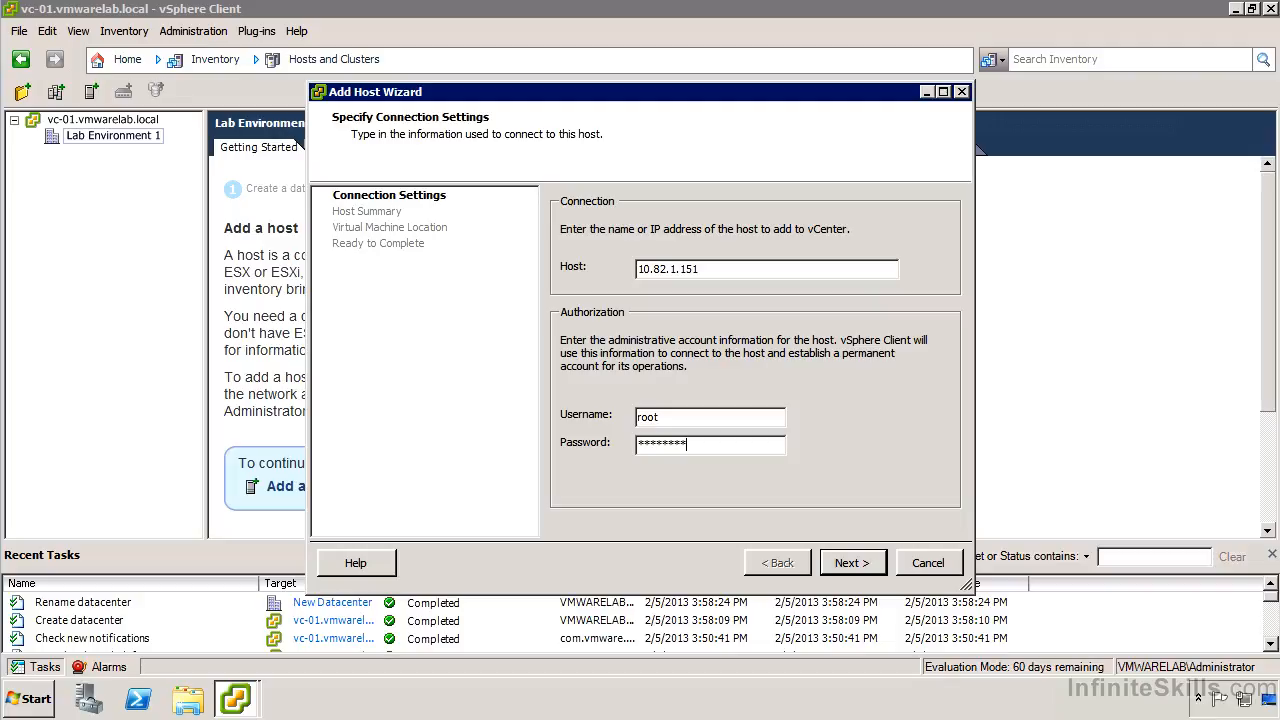
Connect to 10.82.1.151 and accept its certificate to reach the Host Summary
{"action": "left_click", "coordinate": [848, 568]}
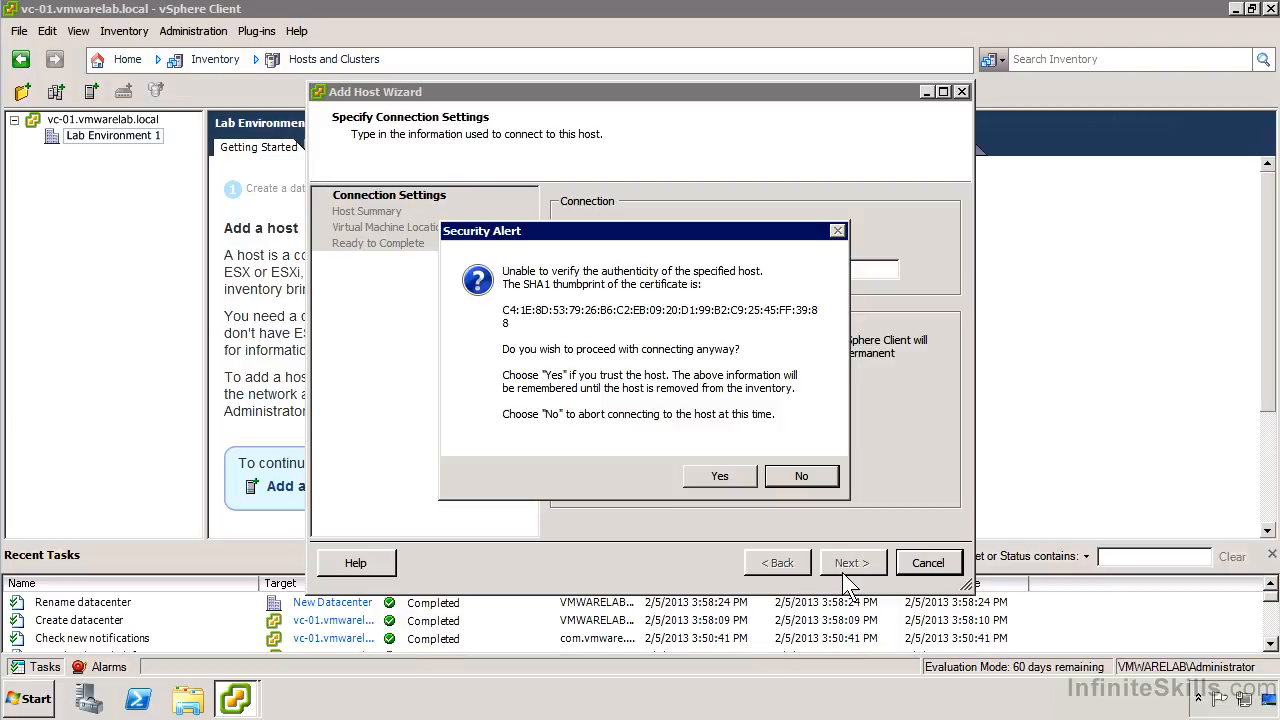
{"action": "left_click", "coordinate": [716, 475]}
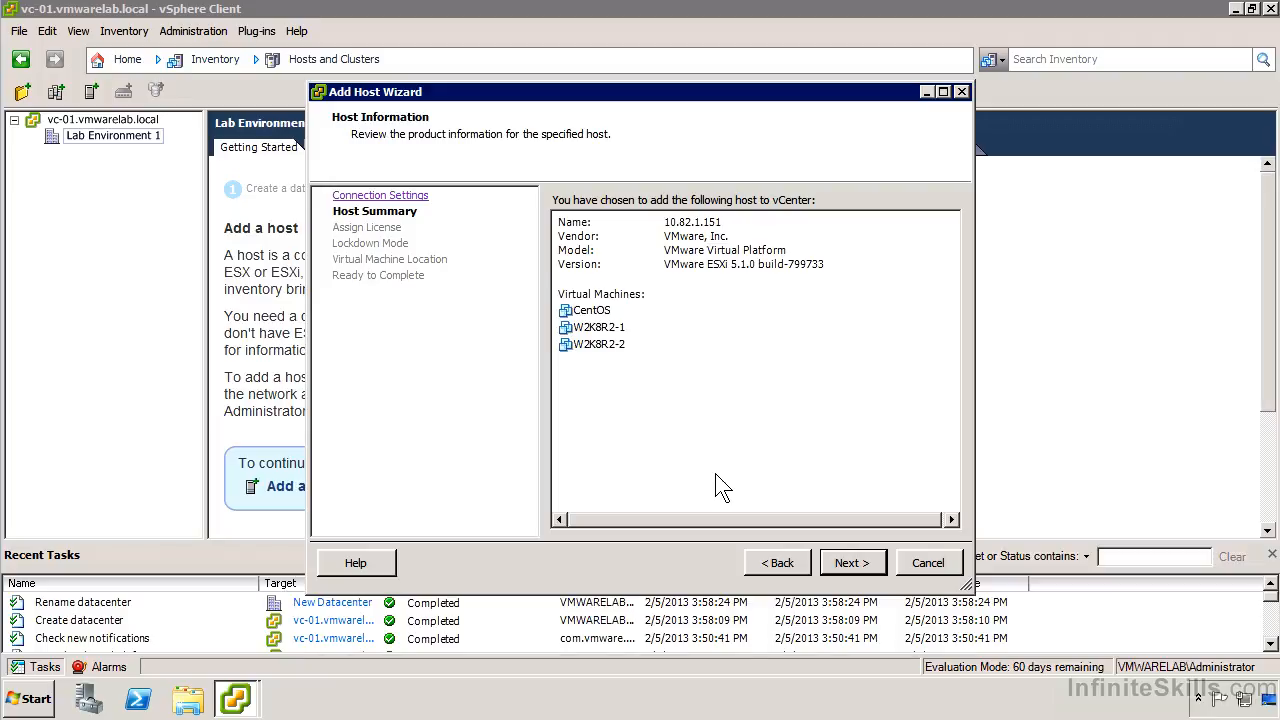
Keep evaluation licensing, lockdown mode disabled and Lab Environment 1 as VM location, then finish the wizard
{"action": "left_click", "coordinate": [852, 562]}
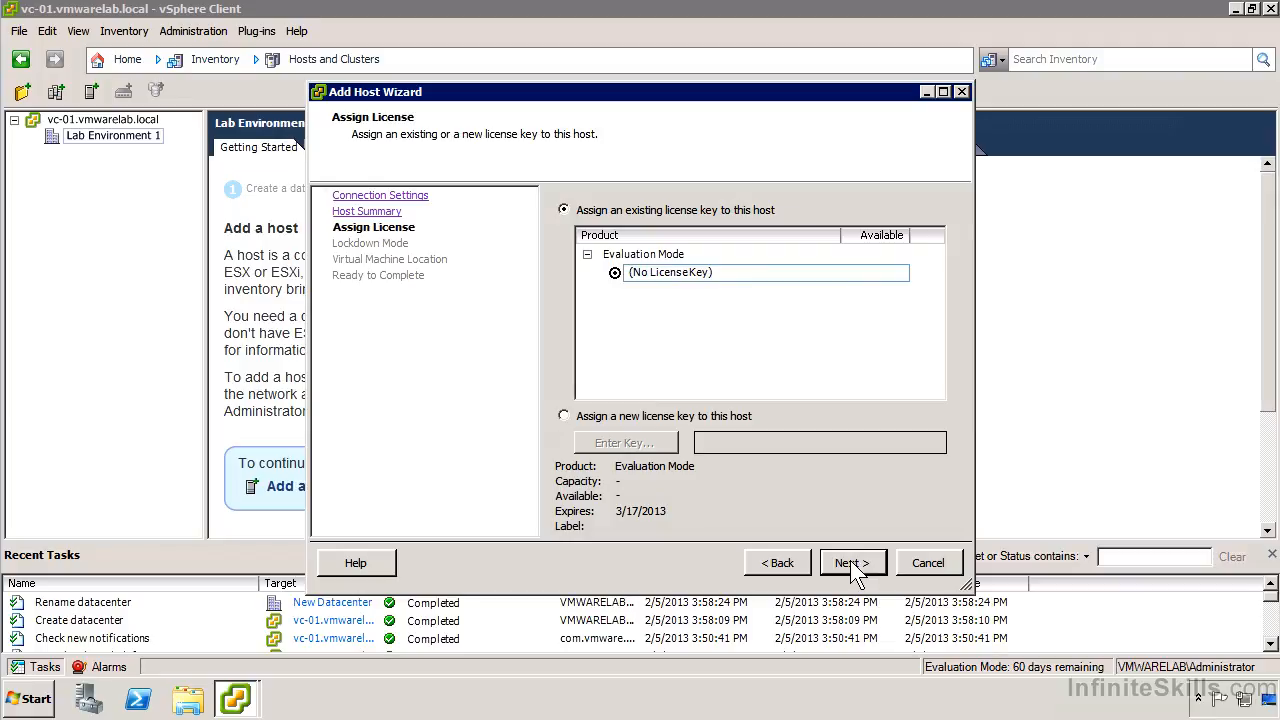
{"action": "left_click", "coordinate": [850, 563]}
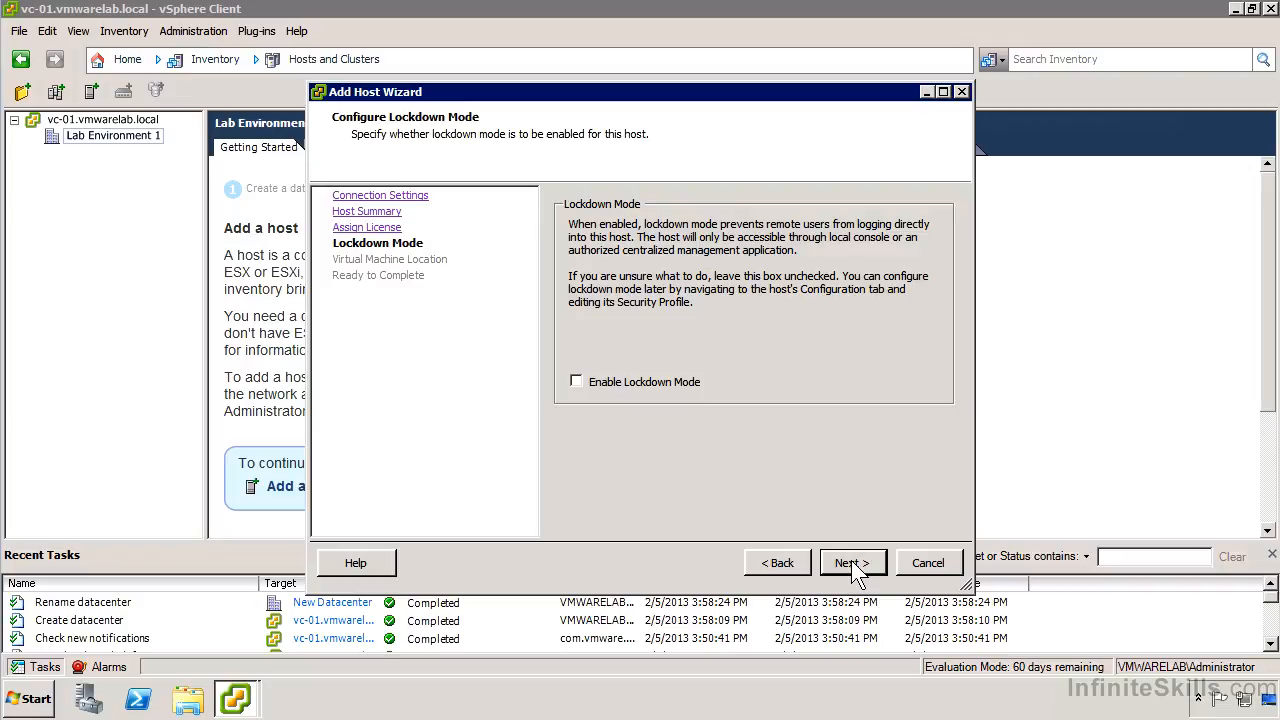
{"action": "left_click", "coordinate": [851, 565]}
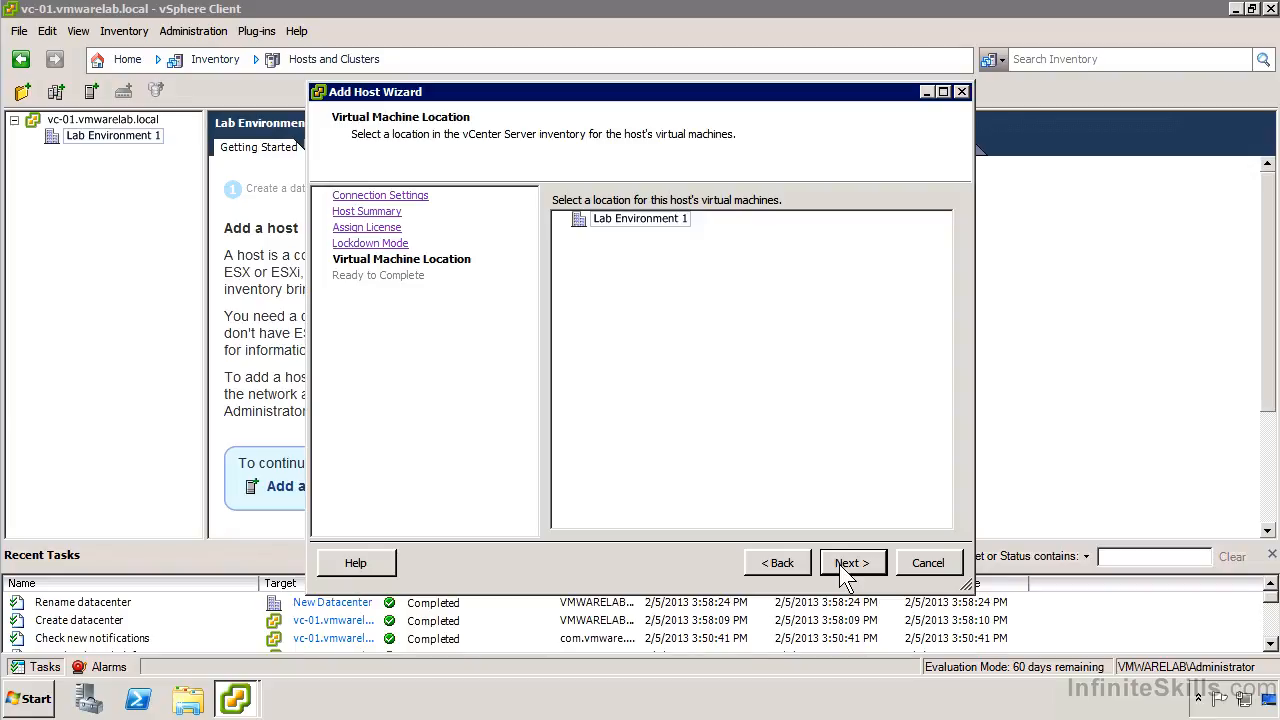
{"action": "left_click", "coordinate": [845, 575]}
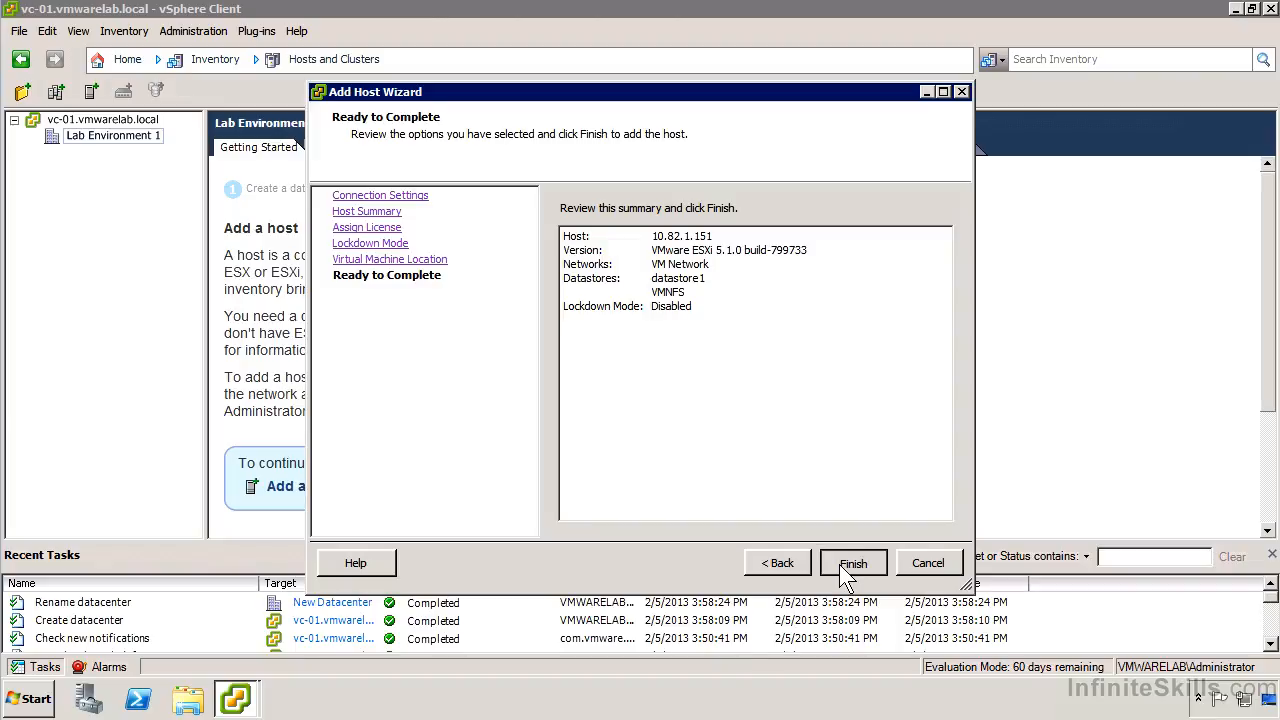
{"action": "left_click", "coordinate": [851, 563]}
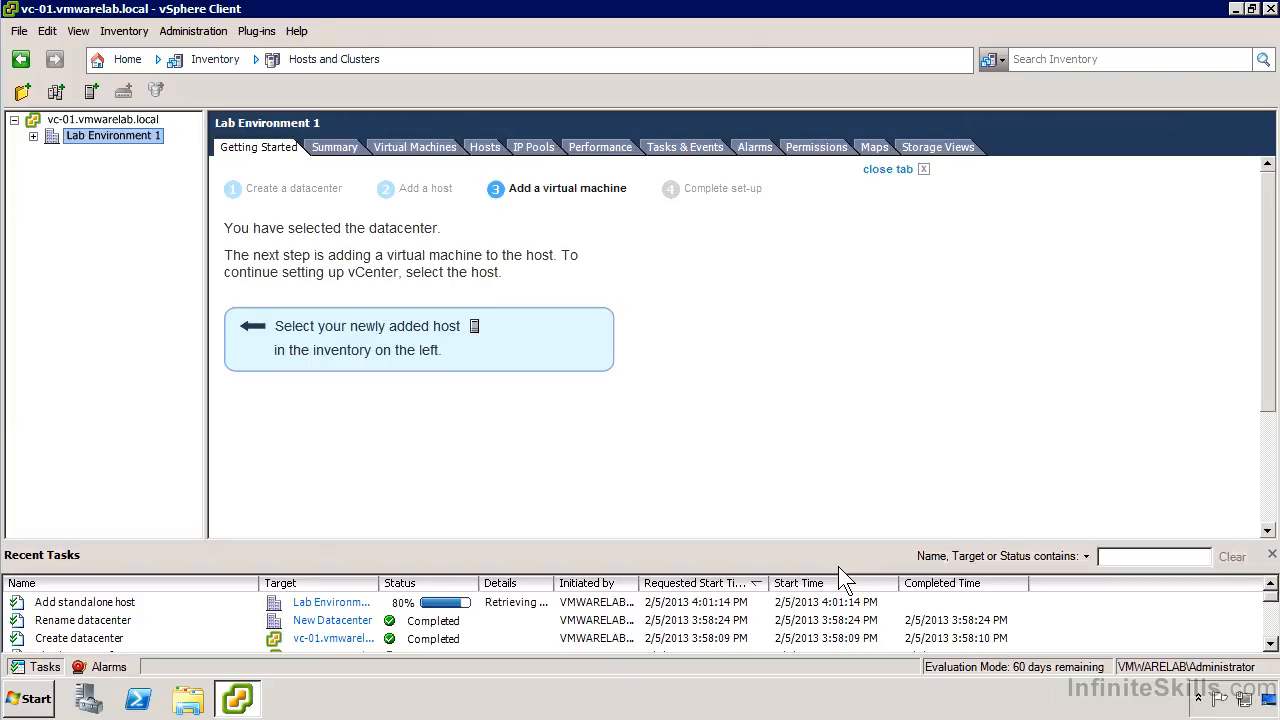
Widen the Recent Tasks Details column and expand Lab Environment 1 to show host 10.82.1.151
{"action": "left_click_drag", "start_coordinate": [553, 583], "coordinate": [764, 583]}
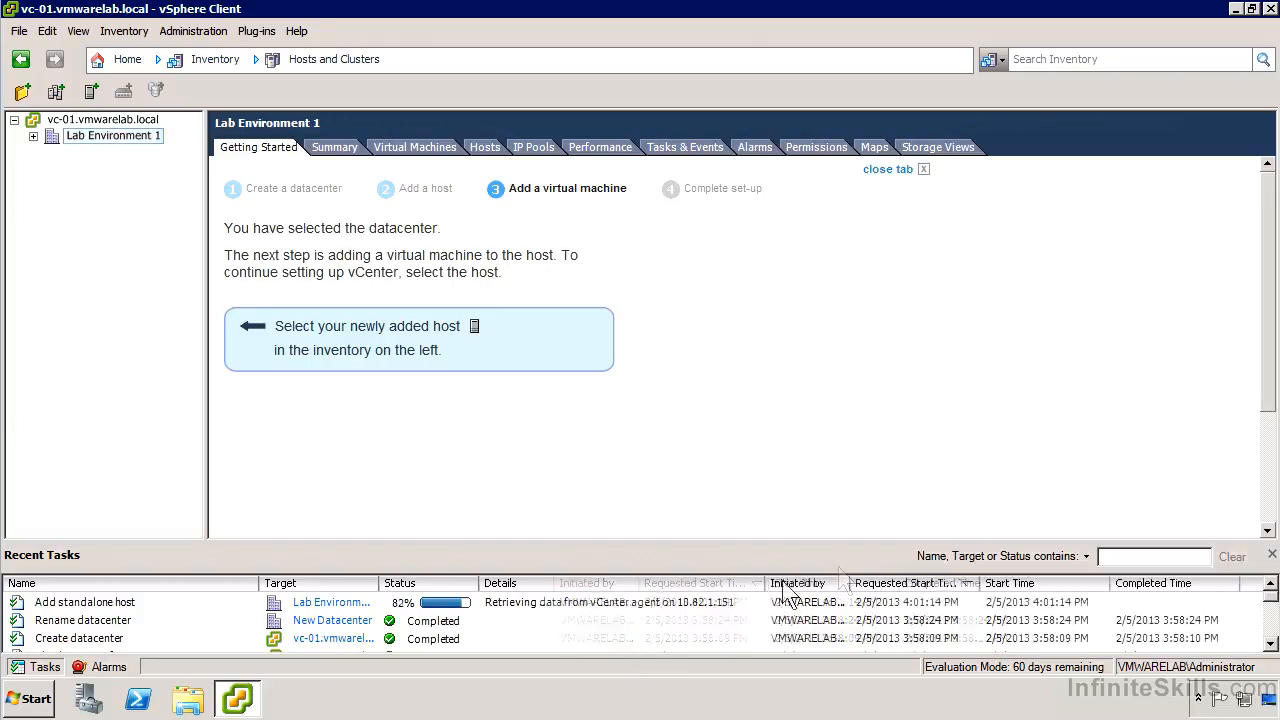
{"action": "left_click", "coordinate": [33, 136]}
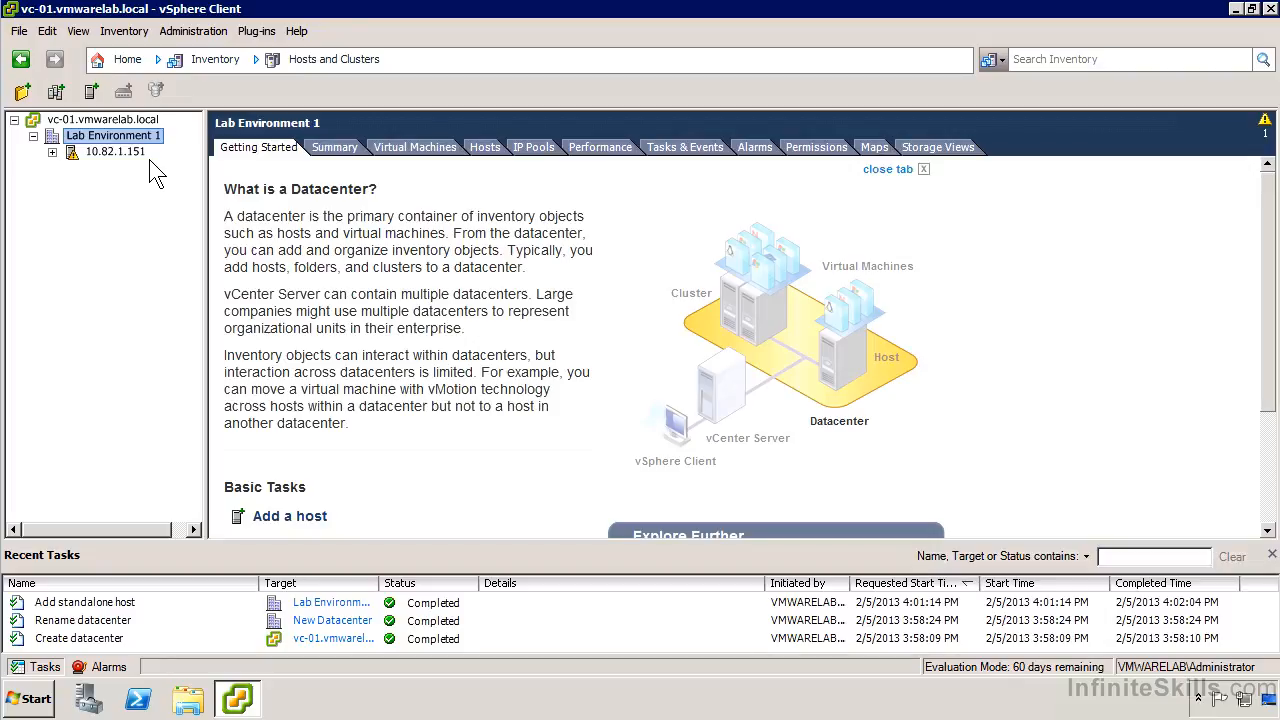
Select host 10.82.1.151 to view its Summary, glancing at its context menu before dismissing it
{"action": "left_click", "coordinate": [126, 155]}
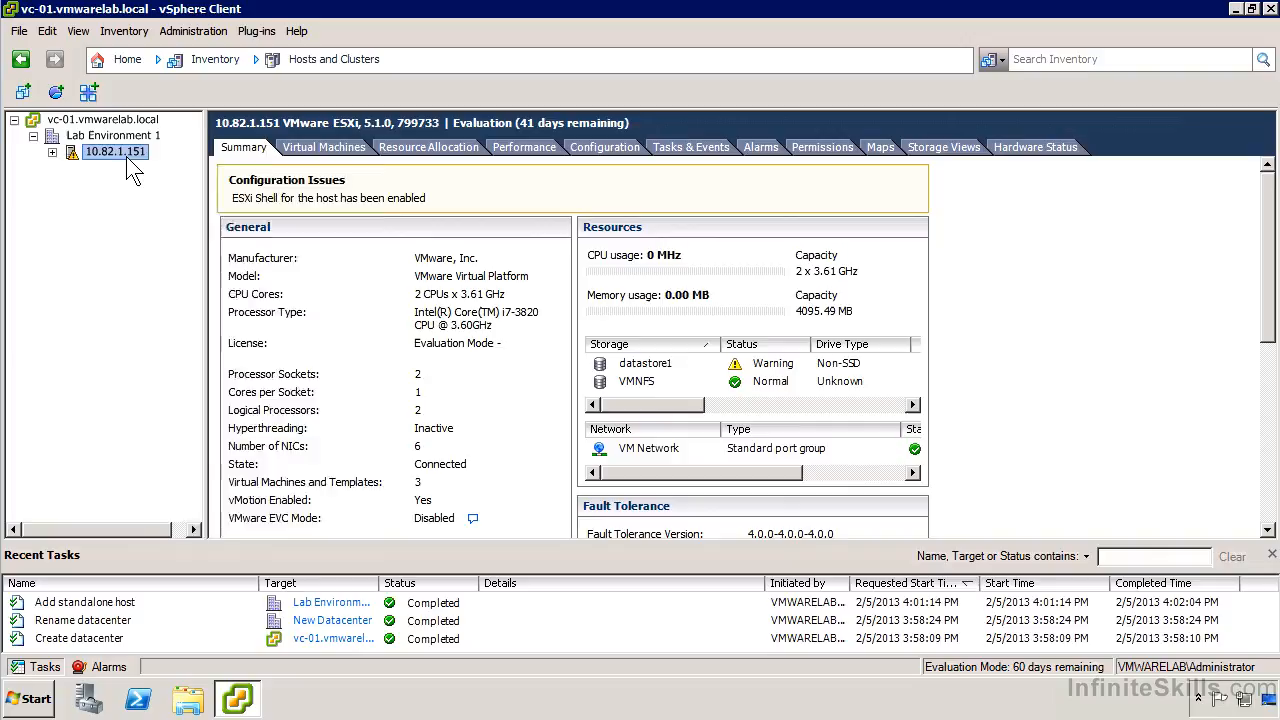
{"action": "right_click", "coordinate": [127, 157]}
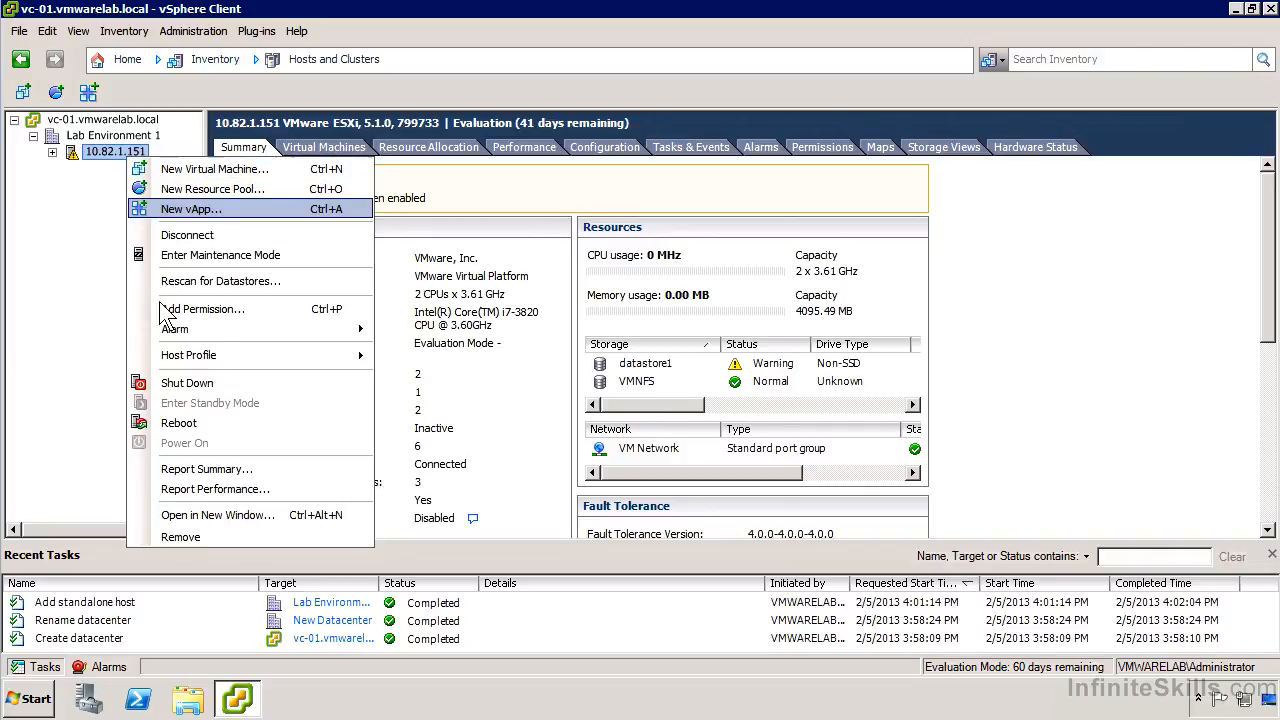
{"action": "mouse_move", "coordinate": [248, 355]}
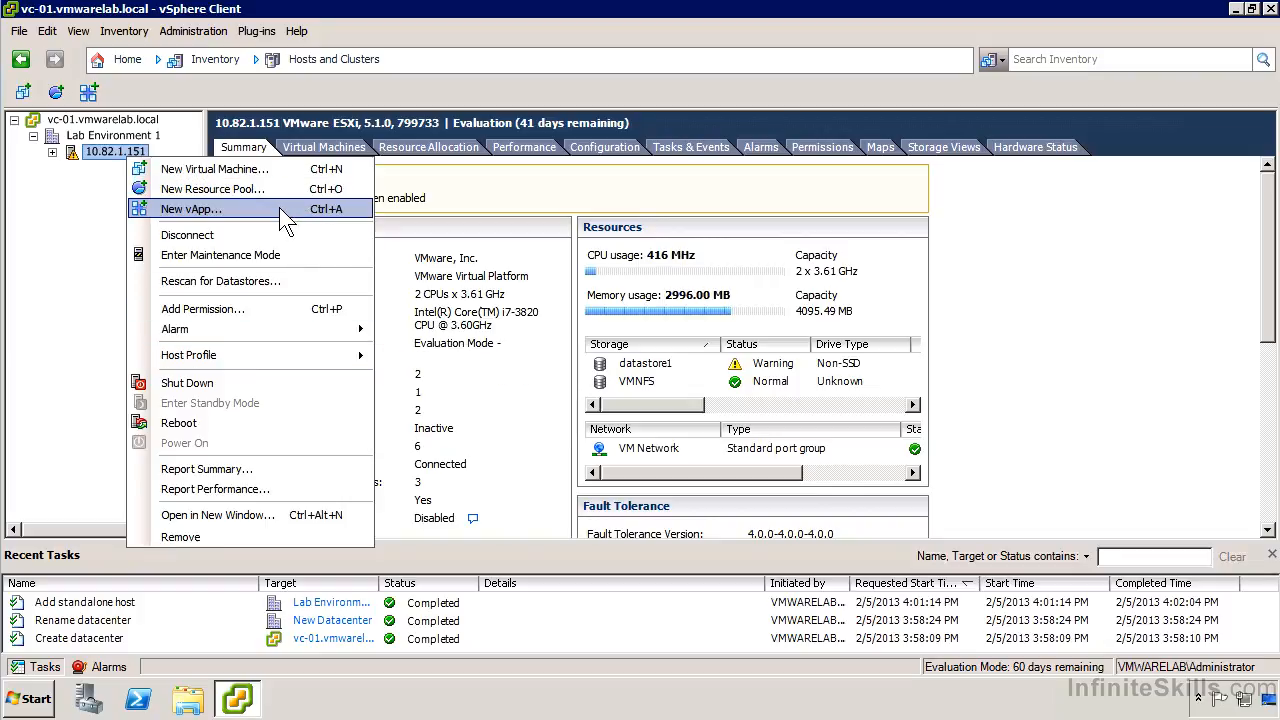
{"action": "left_click", "coordinate": [115, 205]}
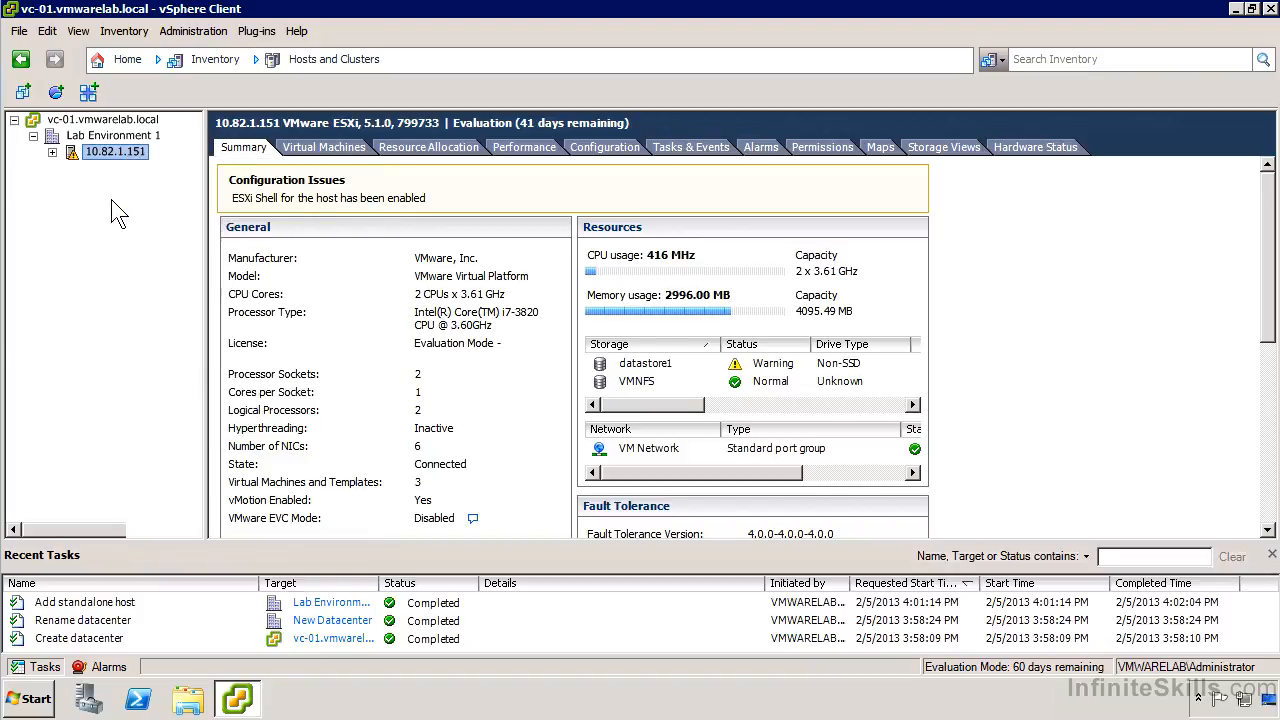